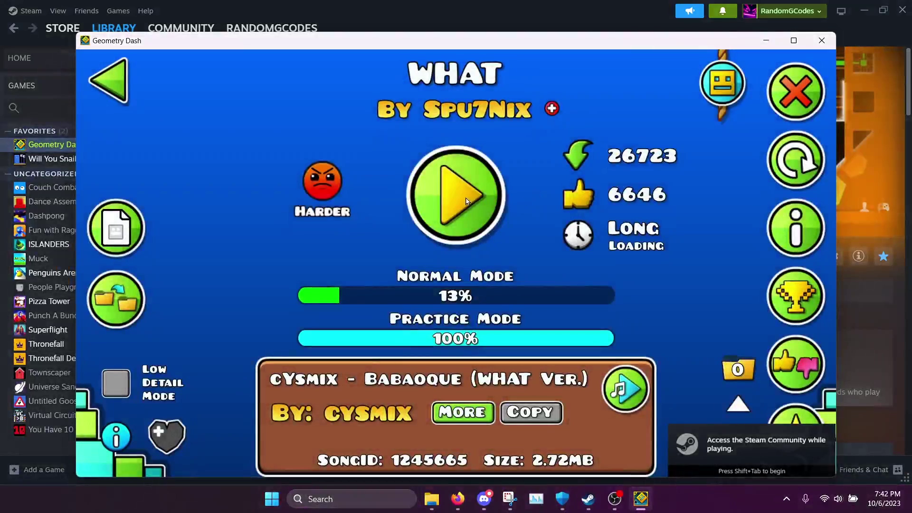
- Open the information page of the level WHAT in Geometry Dash and load its comments
left_click(796, 230)
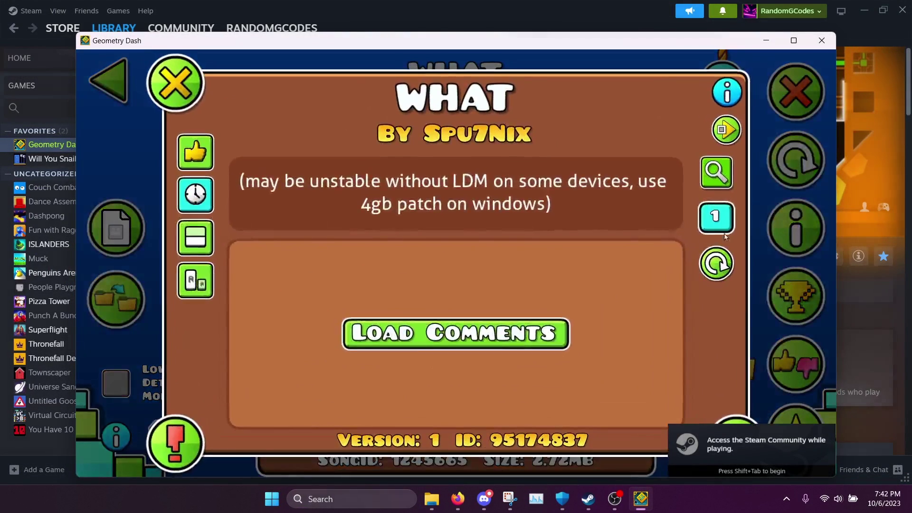
left_click(489, 319)
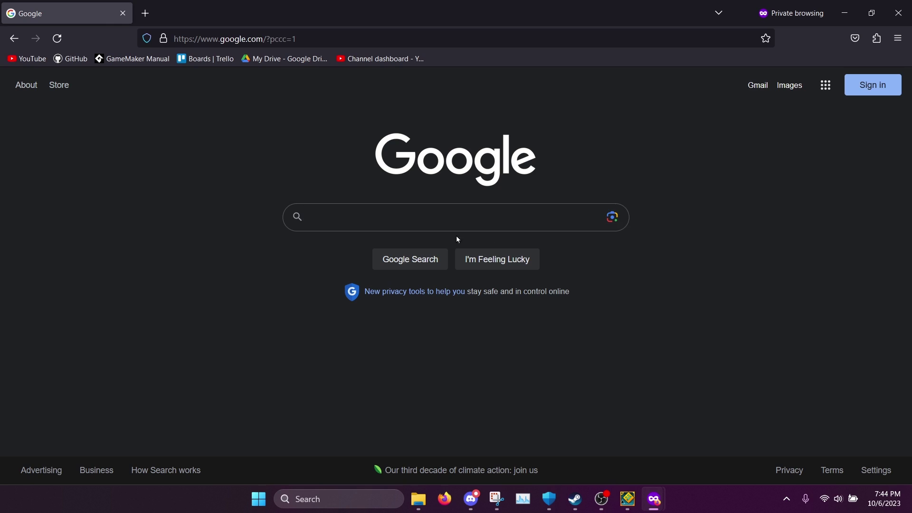
- Search Google for "4gb patch" in the private browser window
left_click(461, 221)
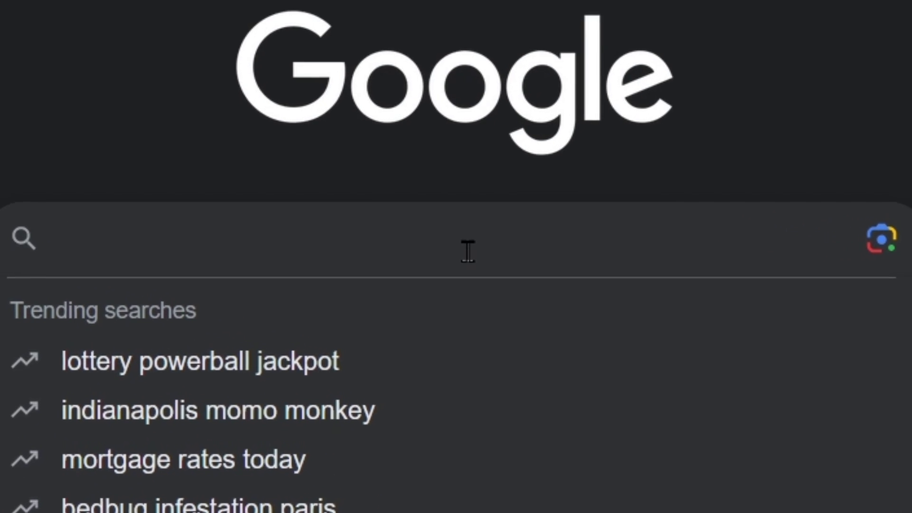
type("4gb patch")
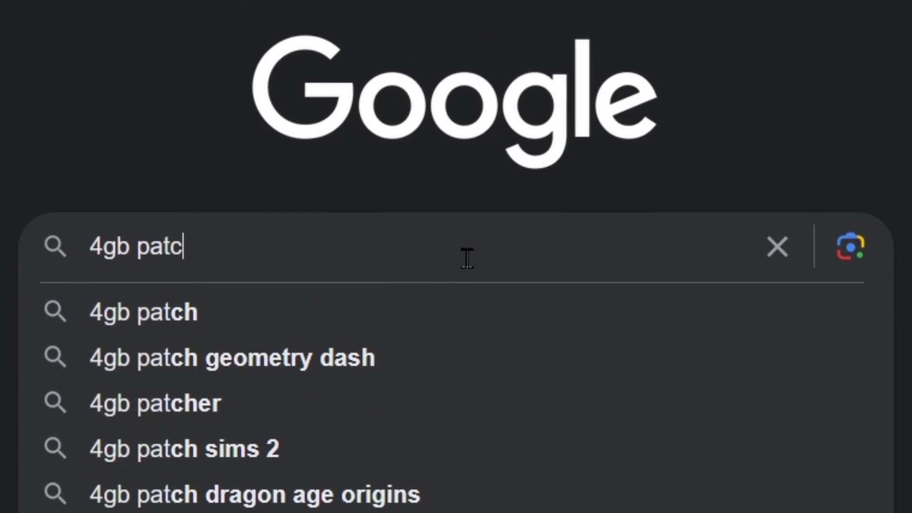
key("Return")
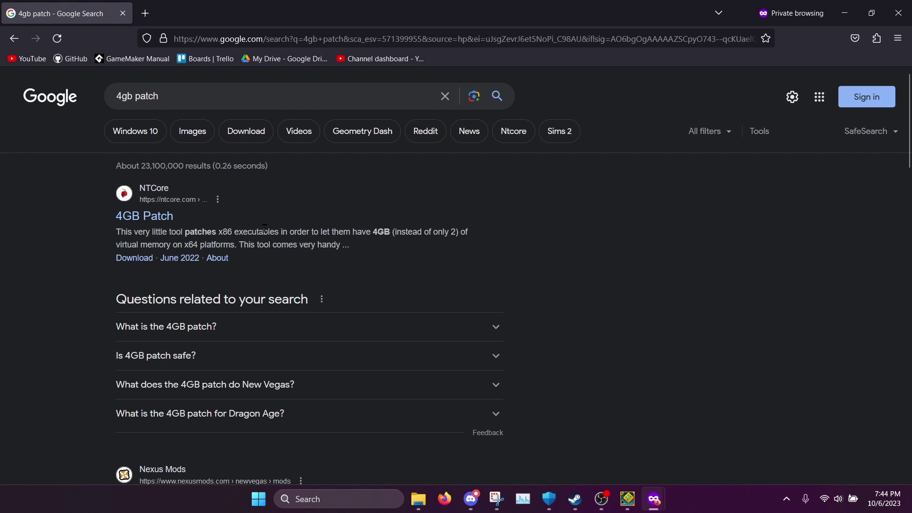
- Open the 4GB Patch page on NTCore from the search results
scroll(280, 216, "down", 1)
scroll(278, 213, "up", 1)
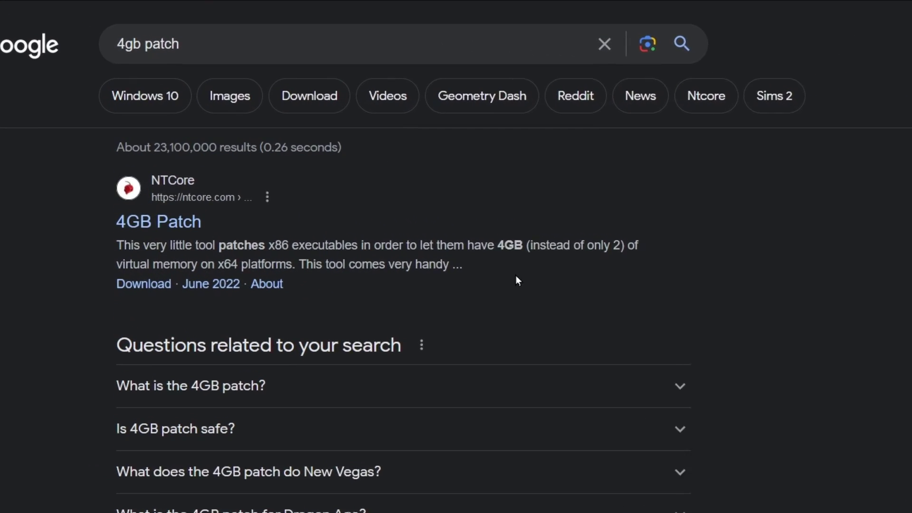
left_click_drag(518, 280, 108, 202)
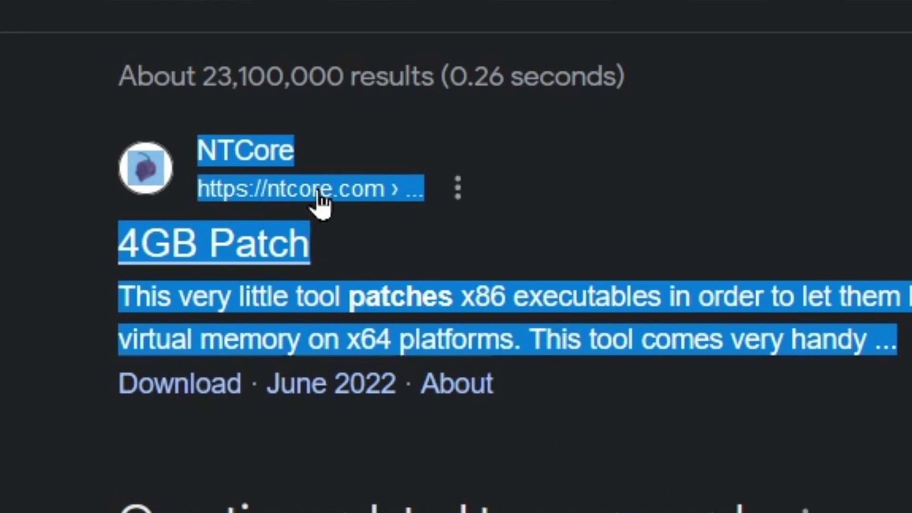
left_click(27, 243)
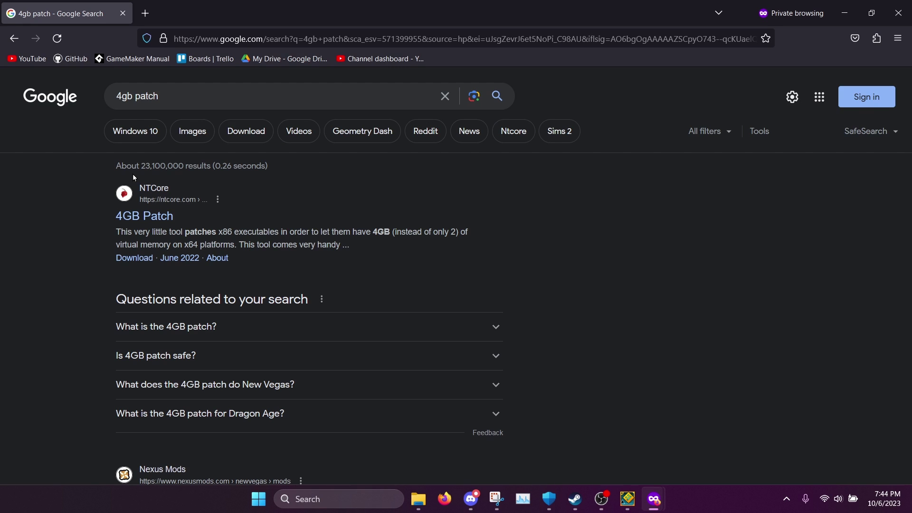
left_click_drag(105, 170, 408, 231)
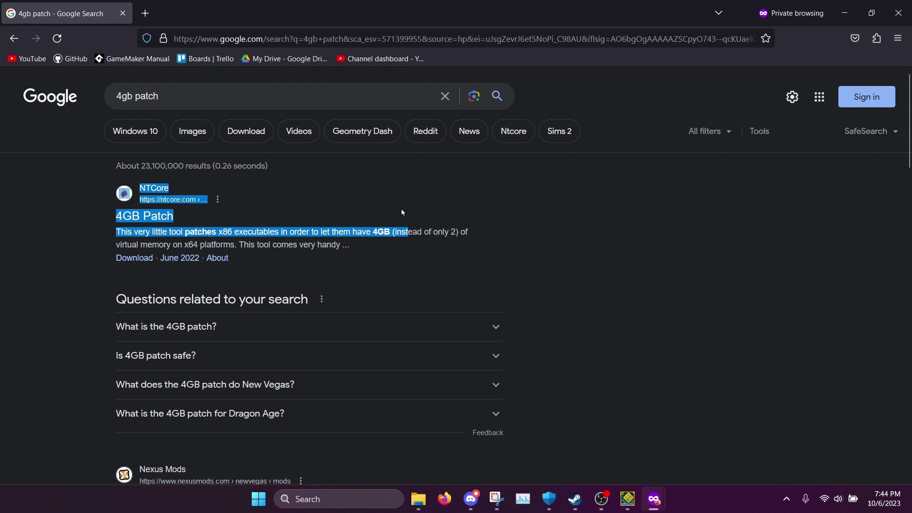
left_click(150, 220)
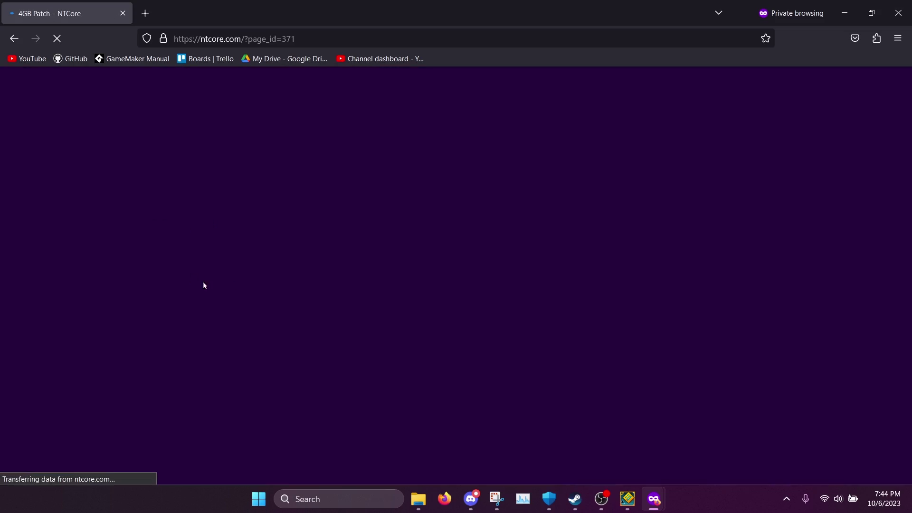
- Download the 4GB Patch from the NTCore page and save 4gb_patch.zip in the Desktop's Programs folder
scroll(291, 228, "down", 5)
left_click_drag(494, 351, 510, 359)
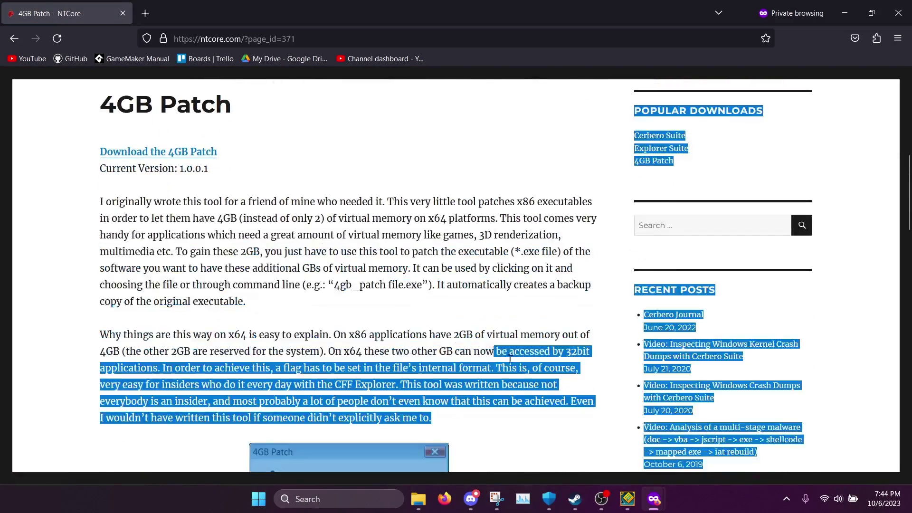
left_click(509, 357)
scroll(195, 237, "down", 5)
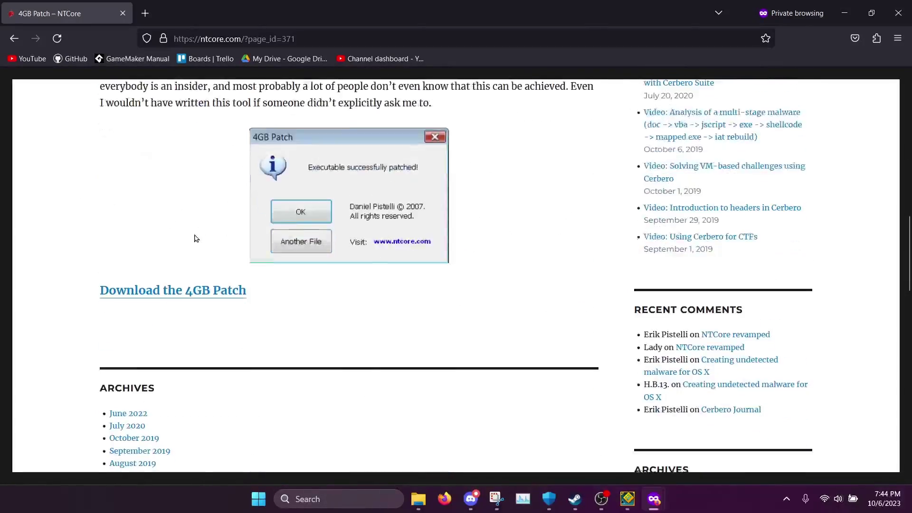
scroll(192, 240, "up", 10)
scroll(190, 242, "down", 4)
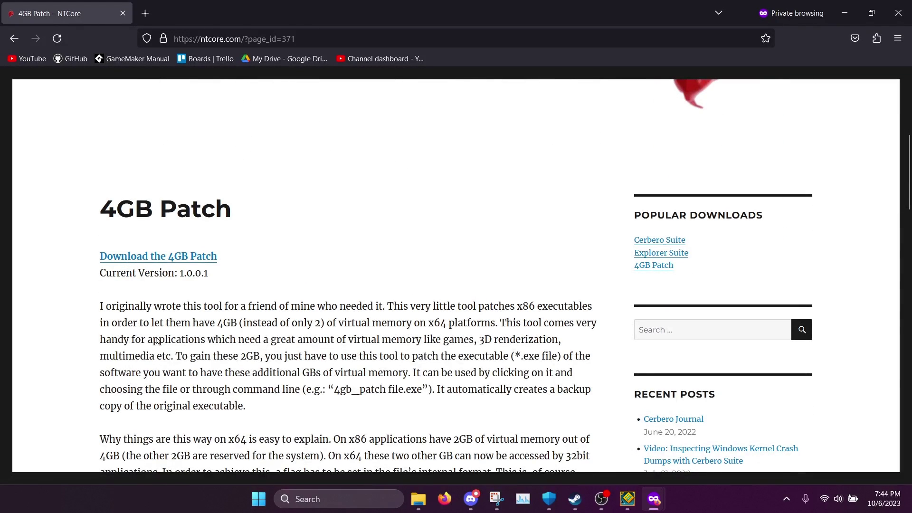
left_click(175, 261)
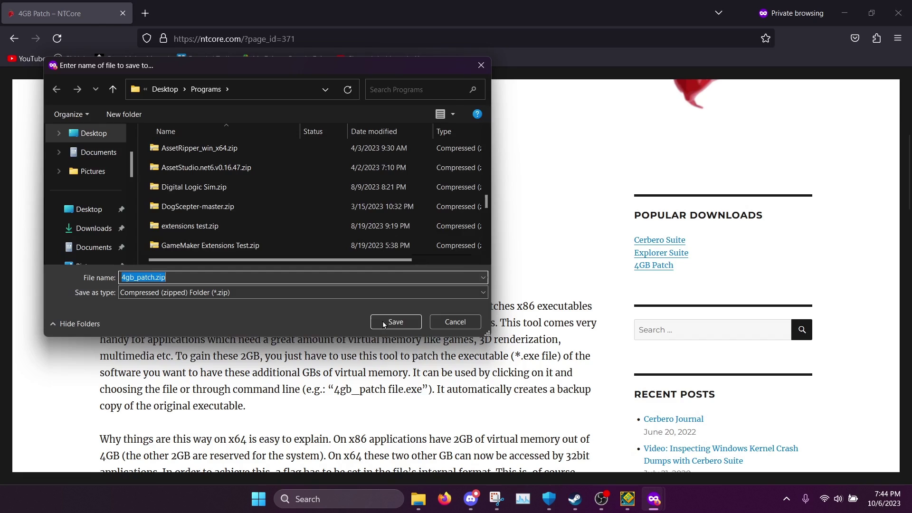
left_click(382, 320)
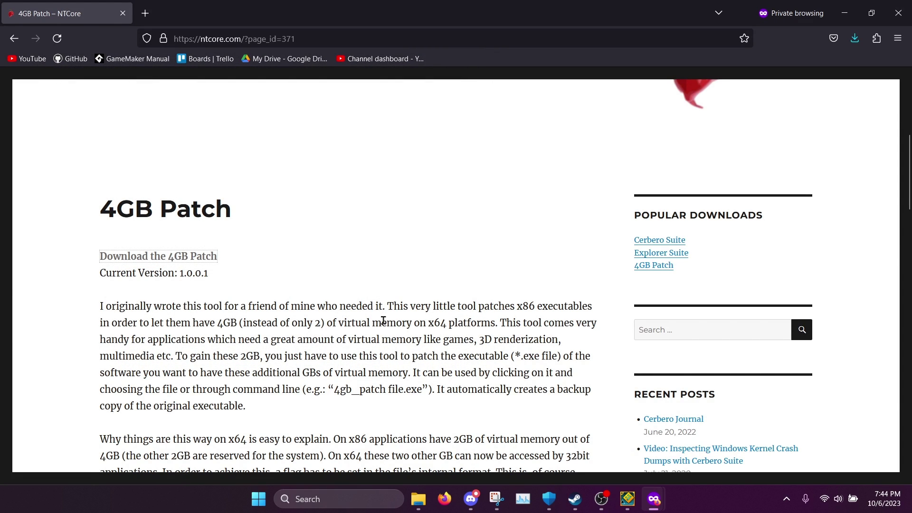
- Show the downloaded 4gb_patch.zip in its folder, extract it and run 4gb_patch.exe
left_click(855, 38)
left_click(847, 73)
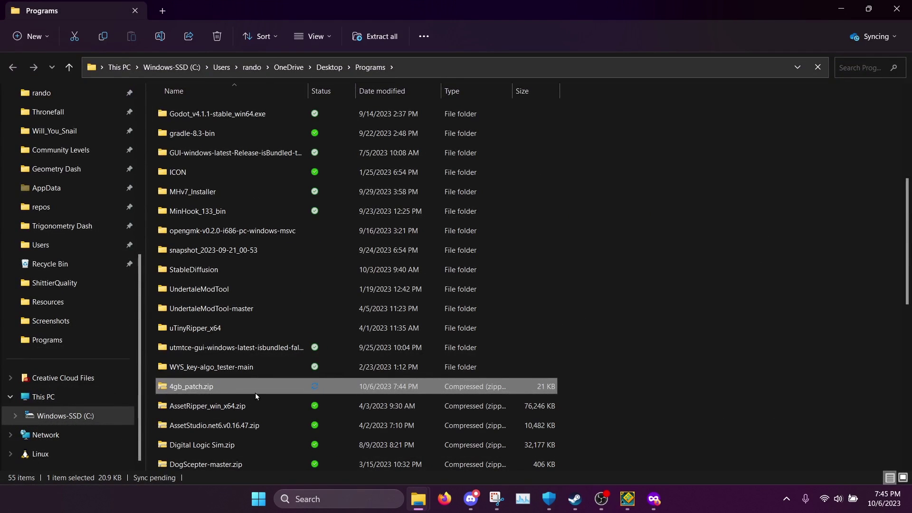
right_click(255, 392)
left_click(357, 177)
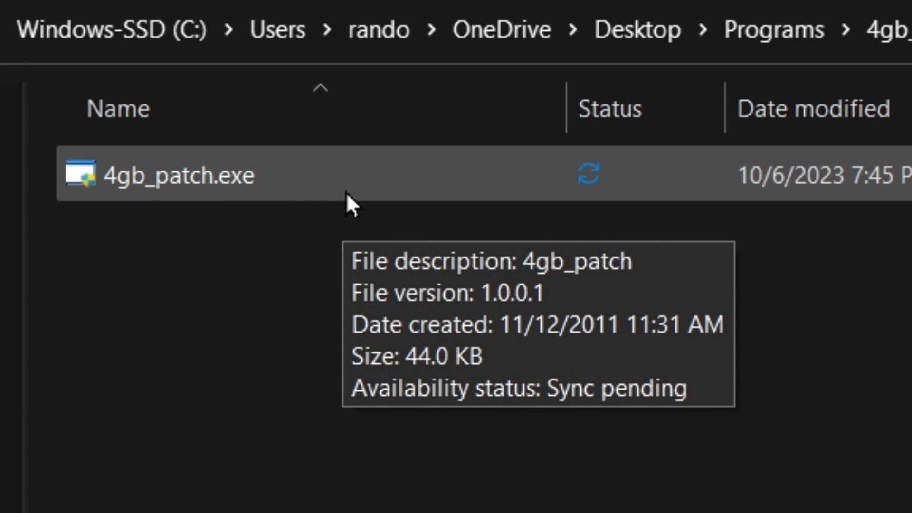
double_click(345, 193)
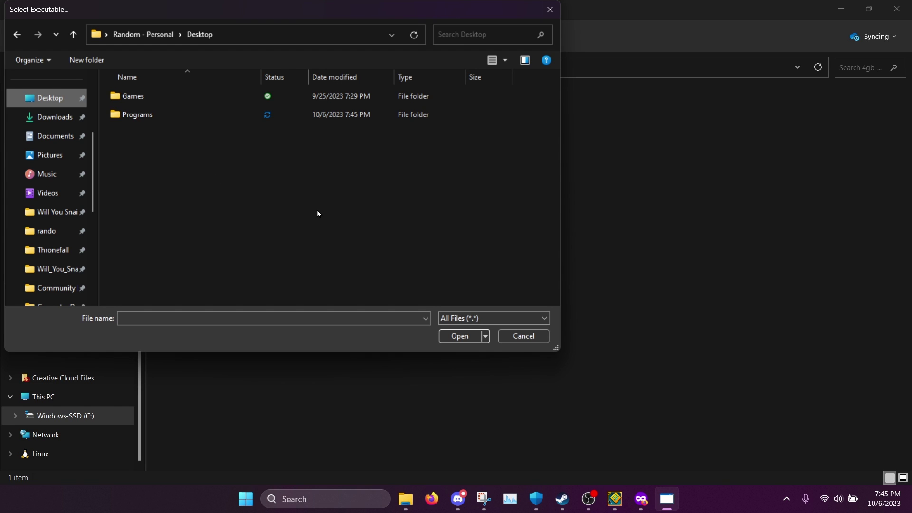
- Switch to Steam and open Geometry Dash in the game library
left_click(561, 501)
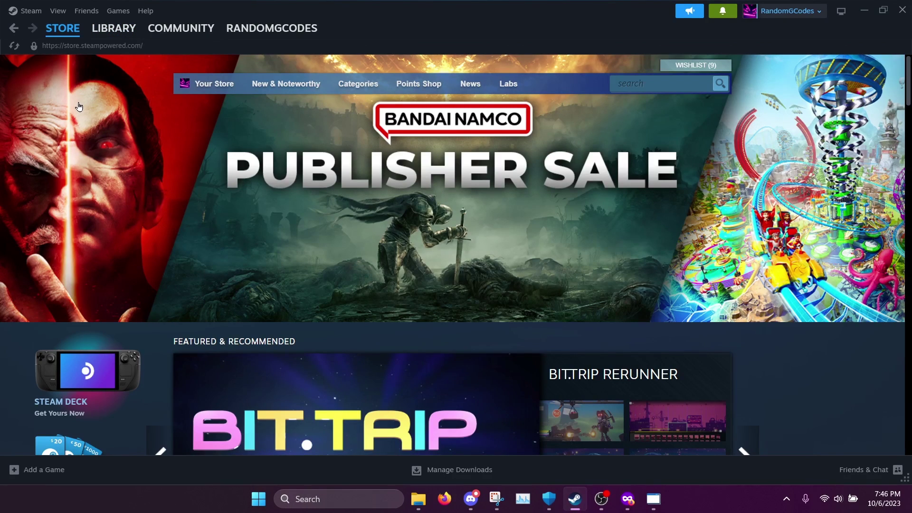
left_click(113, 30)
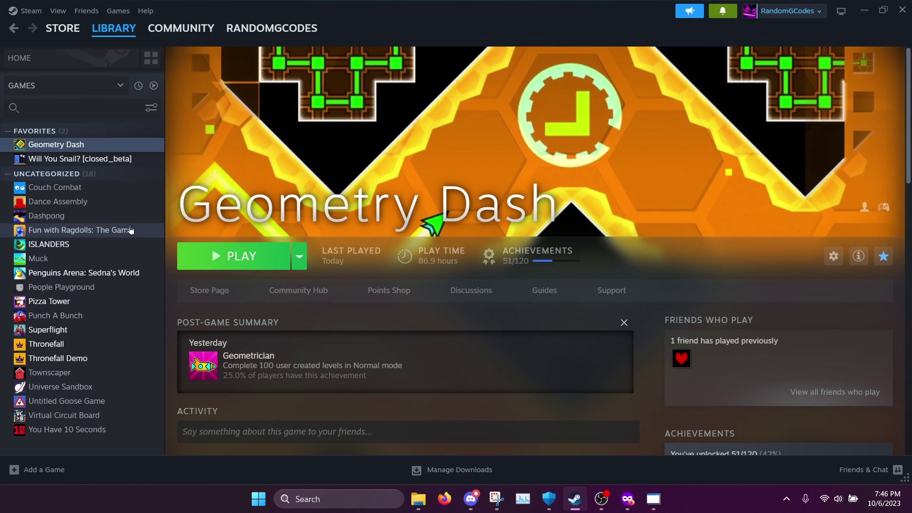
left_click(130, 230)
left_click(118, 146)
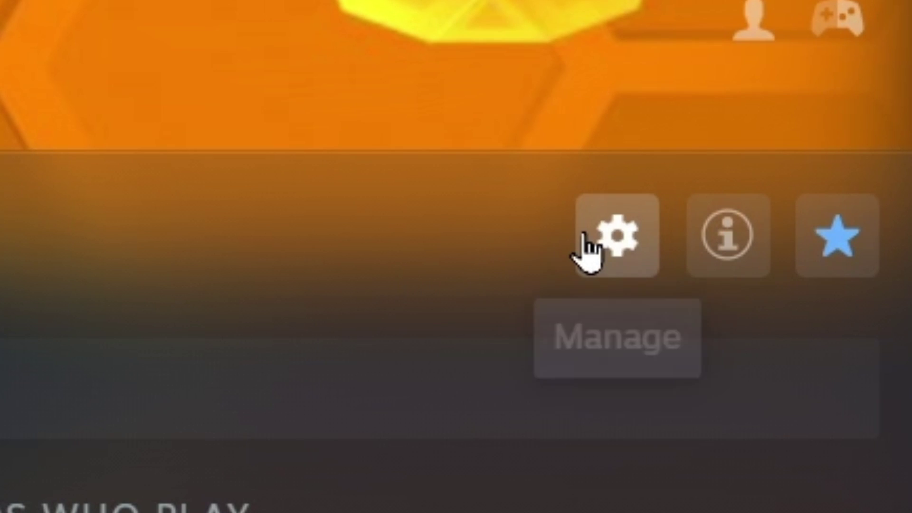
- Browse to the Geometry Dash installation folder through the game's installed files properties and maximize the folder window
left_click(606, 242)
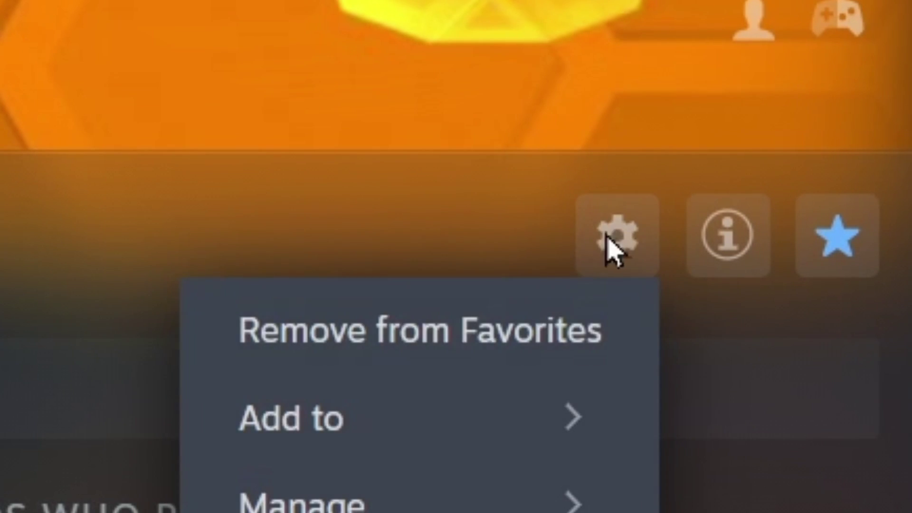
left_click(393, 482)
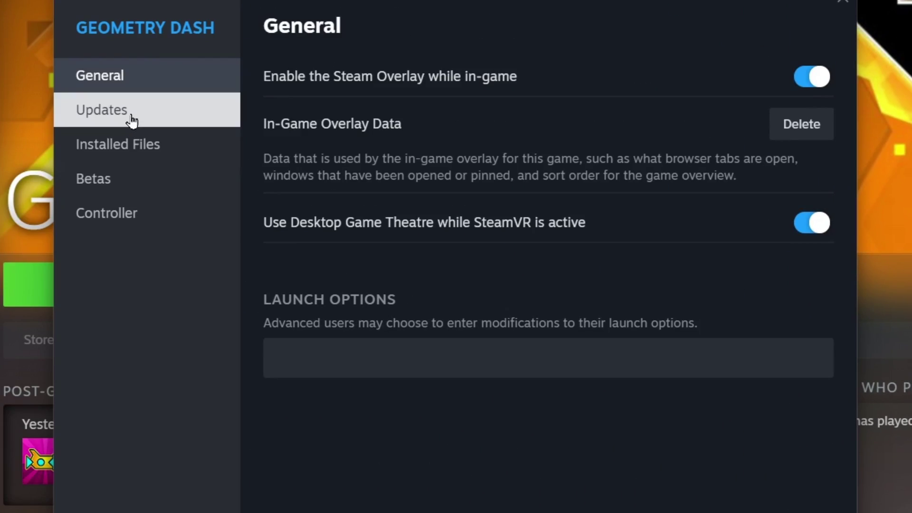
left_click(130, 155)
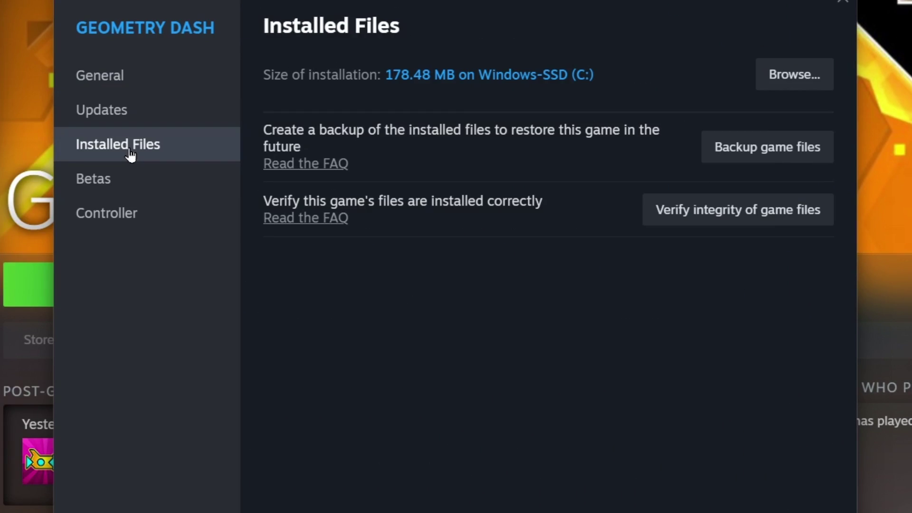
left_click(813, 83)
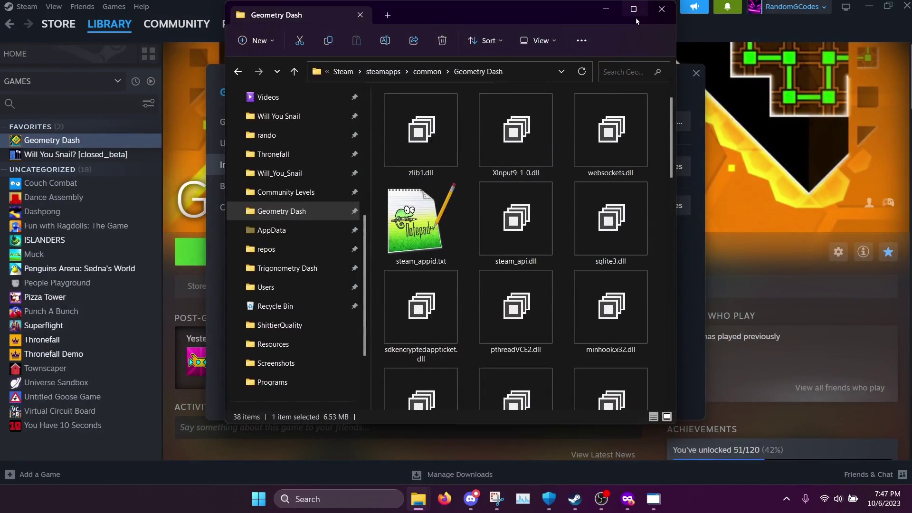
double_click(635, 18)
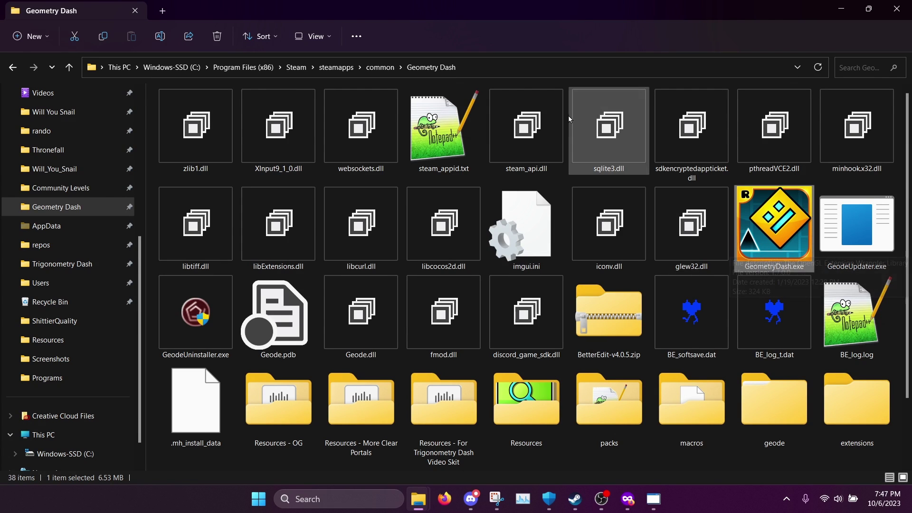
- Copy the Geometry Dash folder path and go to that folder in the 4GB Patch's Select Executable dialog
left_click(559, 68)
key("ctrl+c")
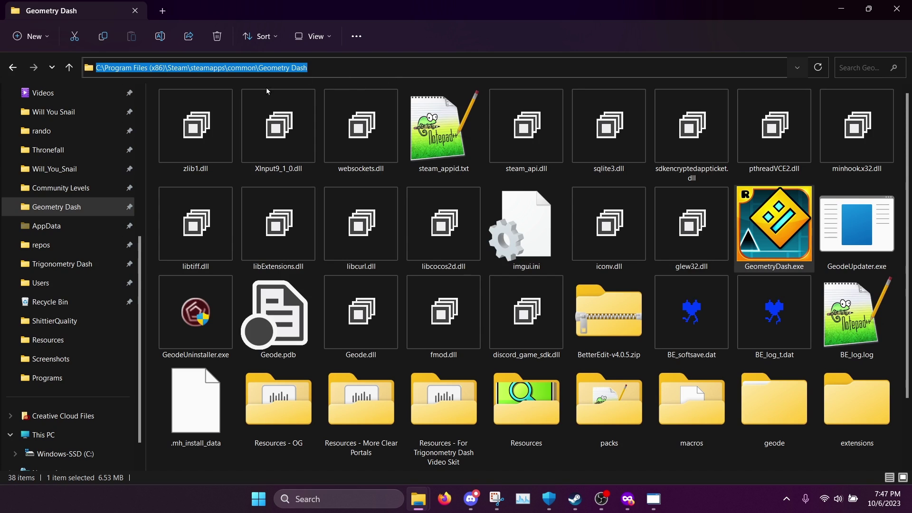
left_click(659, 500)
left_click(286, 36)
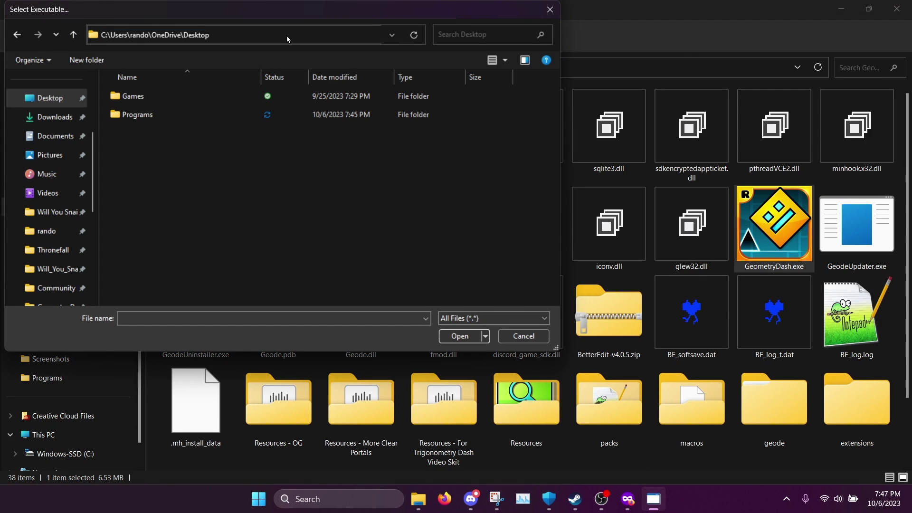
left_click(286, 35)
key("ctrl+v")
key("Return")
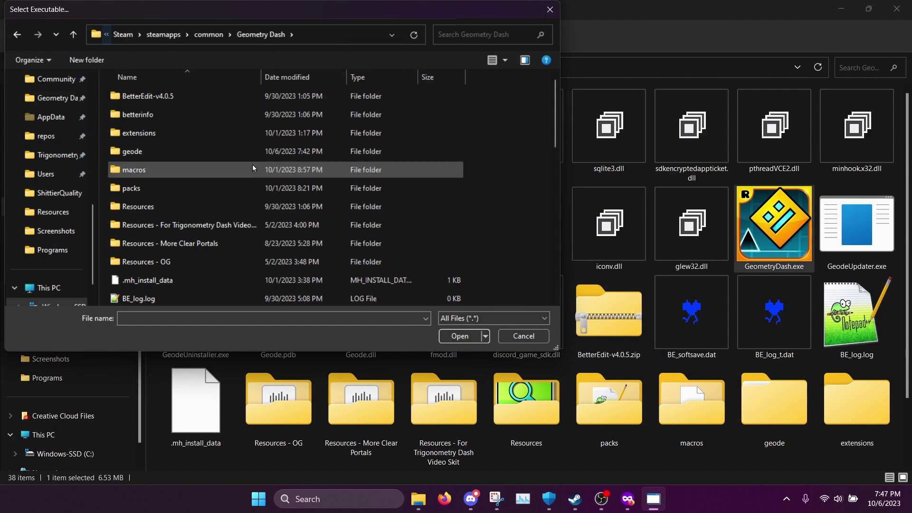
- Patch GeometryDash.exe with the 4GB Patch and close its message
scroll(253, 164, "down", 3)
scroll(240, 188, "down", 3)
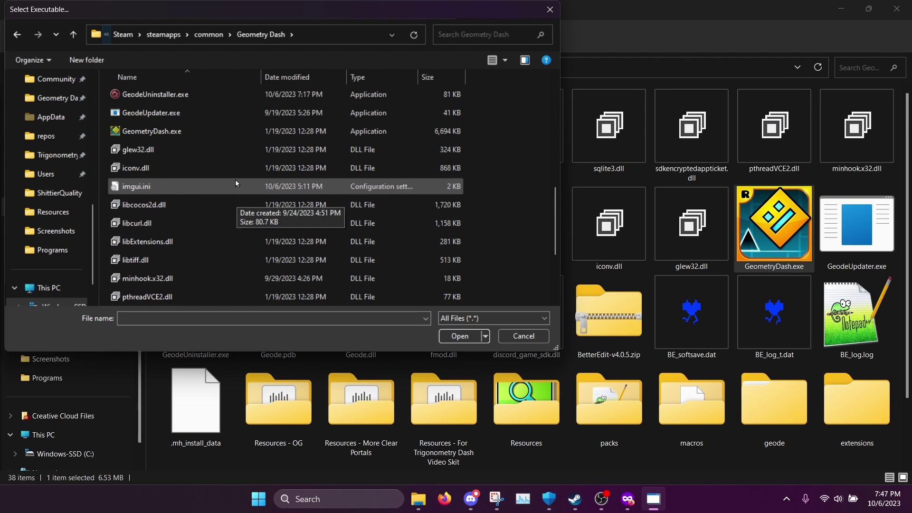
left_click(227, 133)
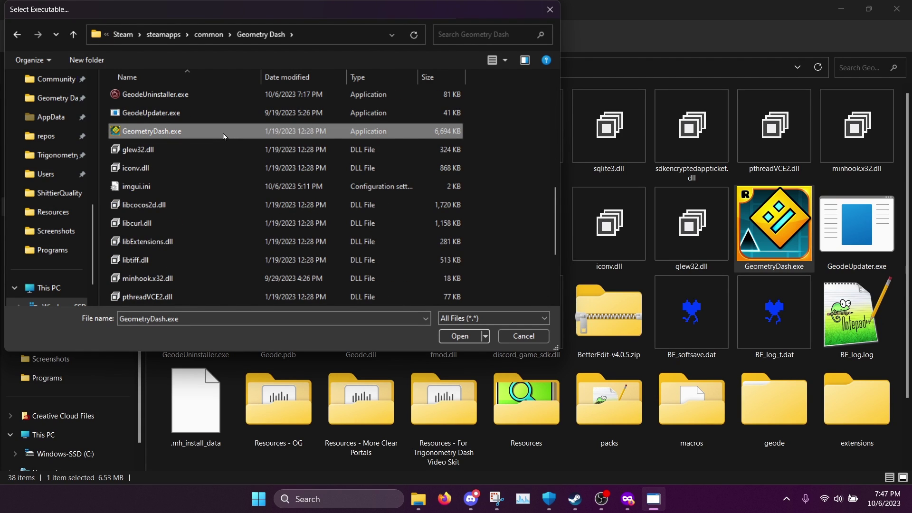
scroll(223, 132, "up", 3, "ctrl")
scroll(222, 133, "up", 3, "ctrl")
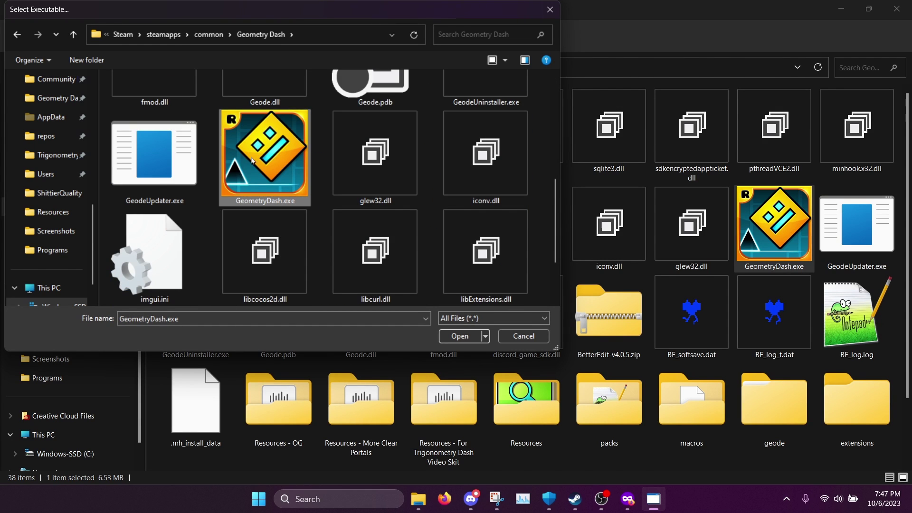
double_click(263, 133)
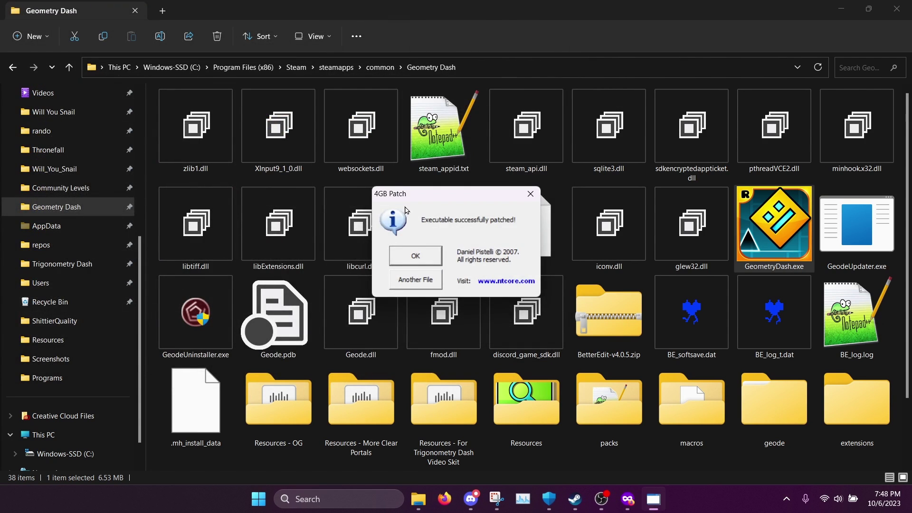
left_click(407, 255)
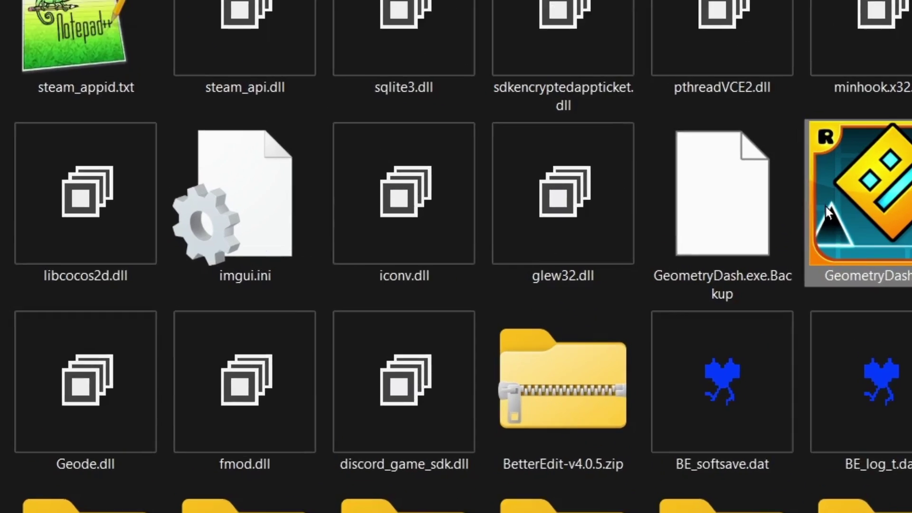
- Delete the patched GeometryDash.exe and rename GeometryDash.exe.Backup to GeometryDash.exe
right_click(825, 207)
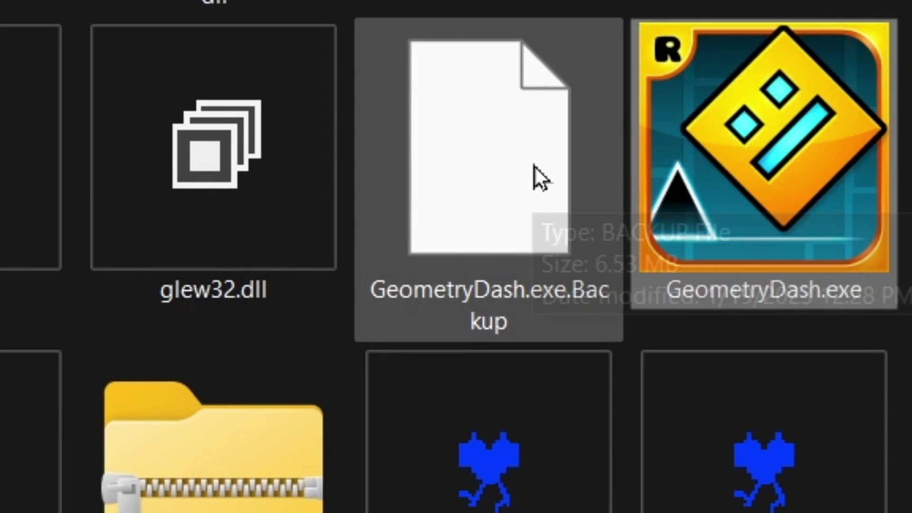
key("Delete")
left_click(441, 213)
right_click(441, 213)
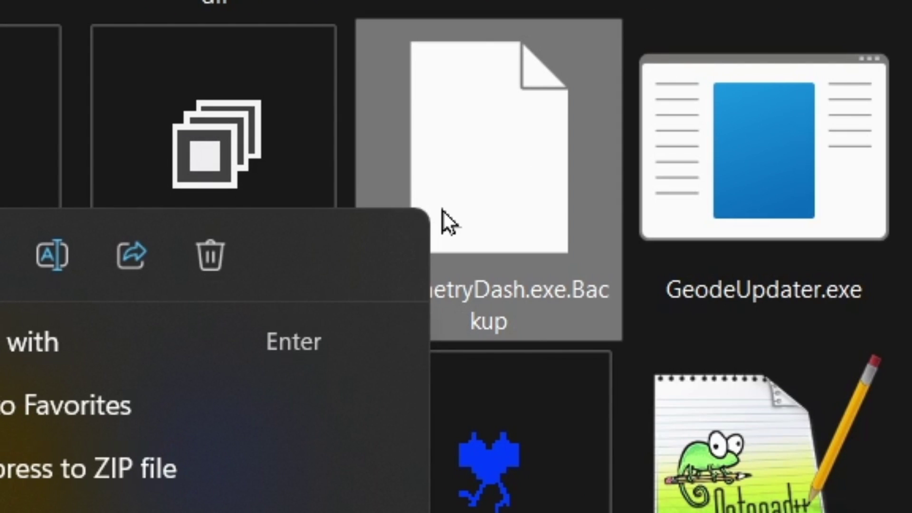
left_click(51, 253)
key("Right")
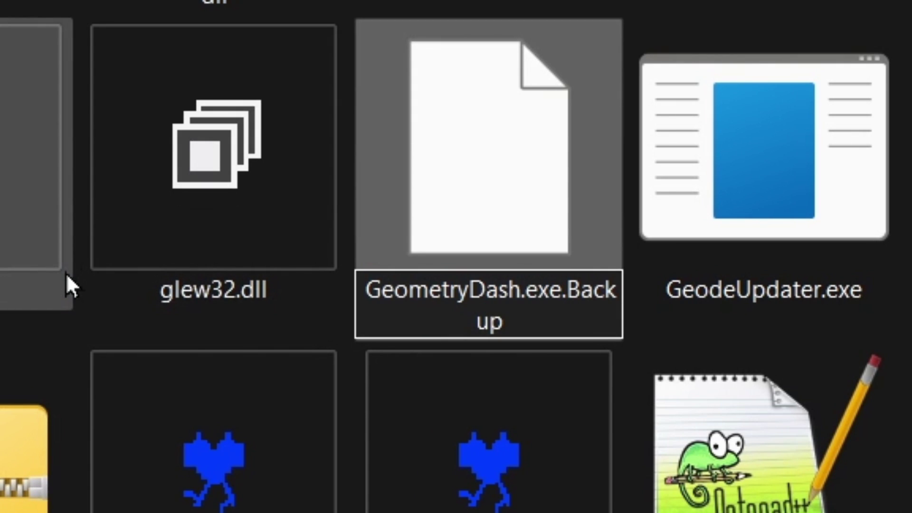
key("BackSpace")
key("BackSpace")
key("BackSpace")
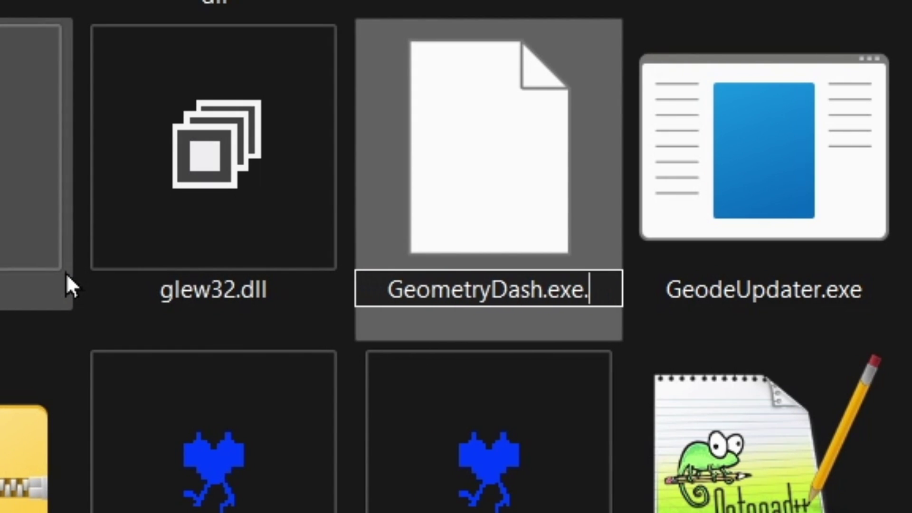
key("BackSpace")
key("Return")
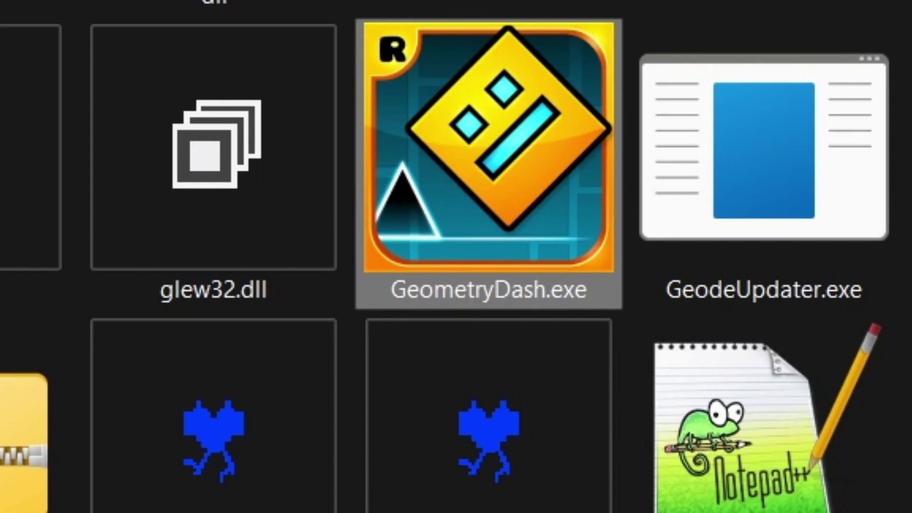
- Undo the backup file's rename and the deletion of the patched GeometryDash.exe
right_click(46, 512)
key("ctrl+z")
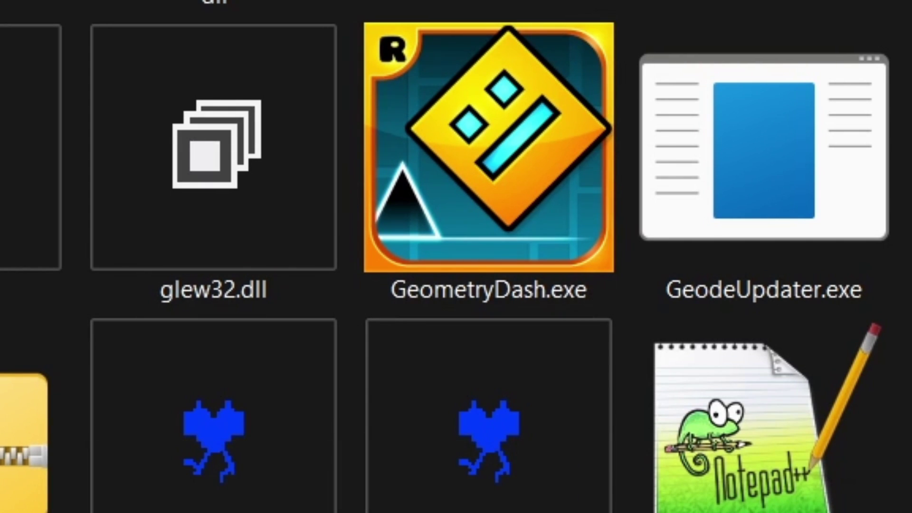
right_click(341, 372)
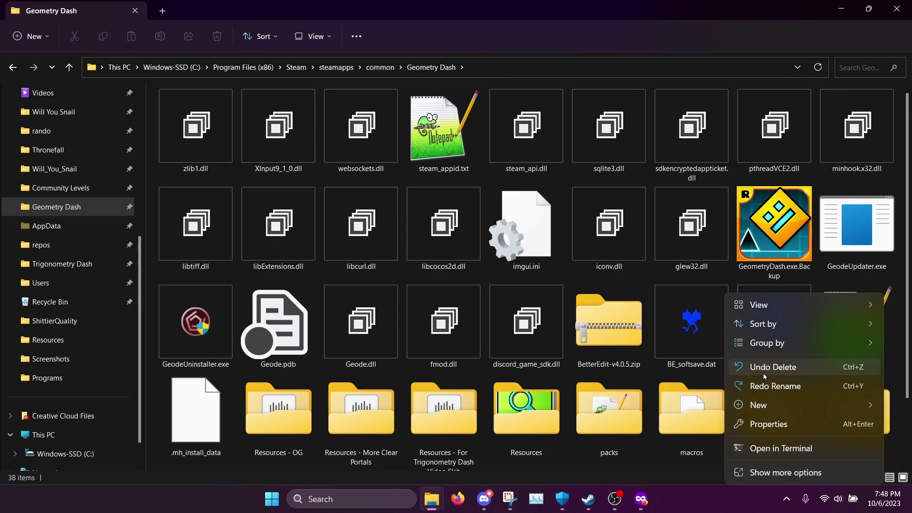
left_click(763, 372)
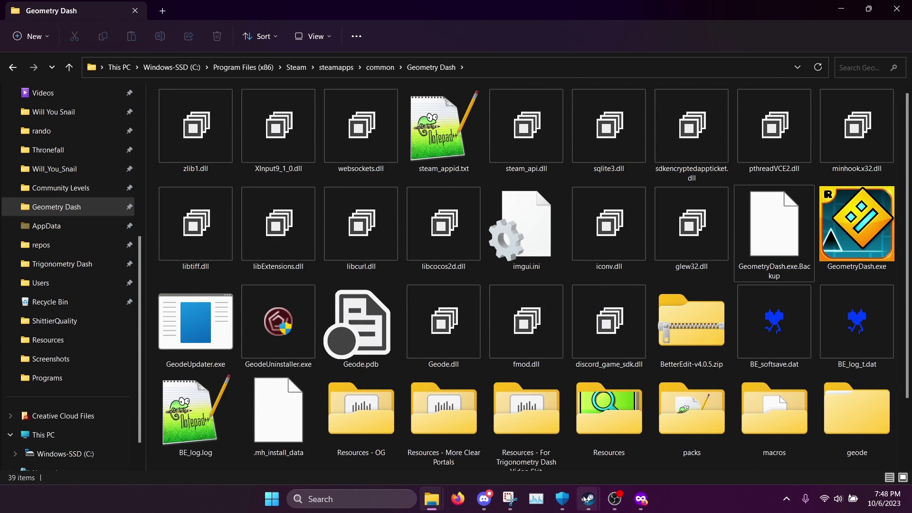
- Switch to Steam and launch Geometry Dash from its library page
mouse_move(587, 499)
left_click(531, 439)
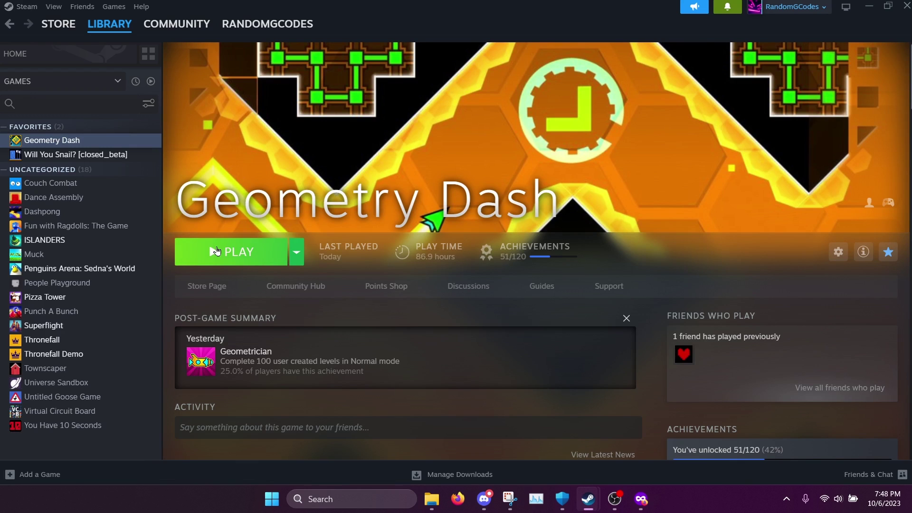
left_click(216, 251)
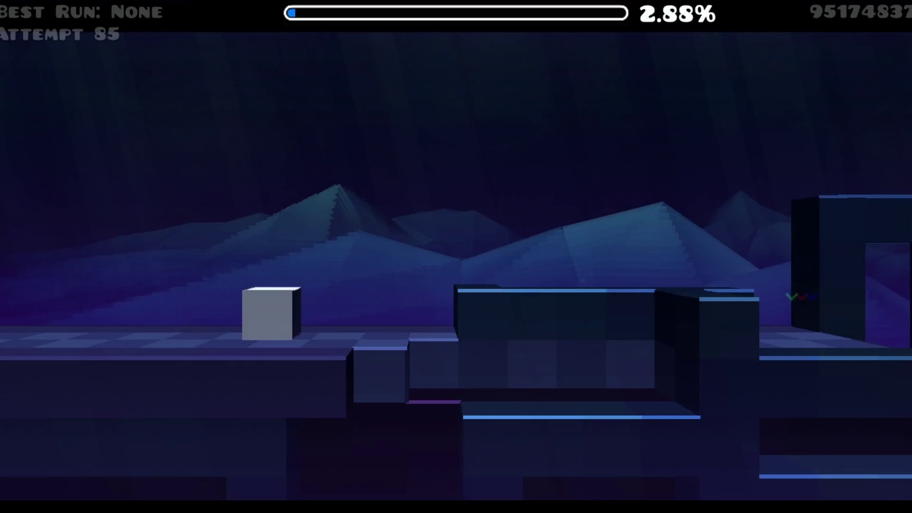
key("space")
key("space")
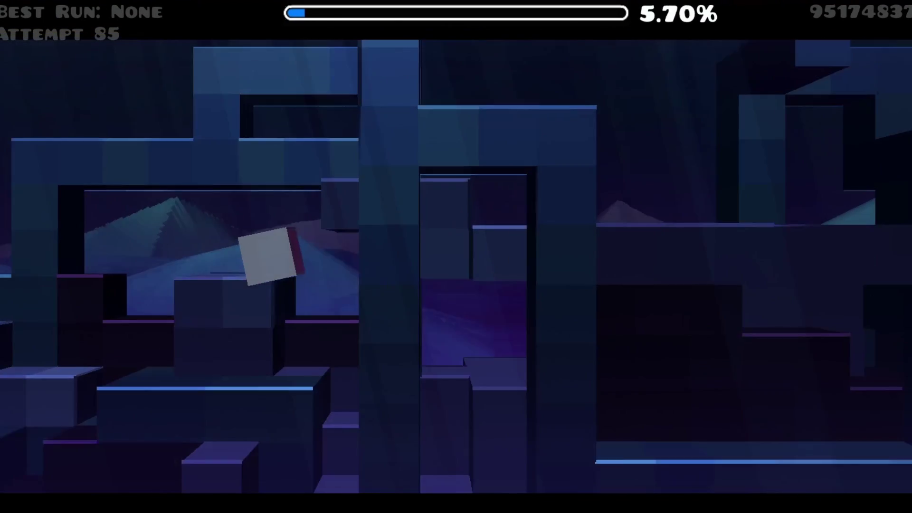
key("space")
key("space")
key("space")
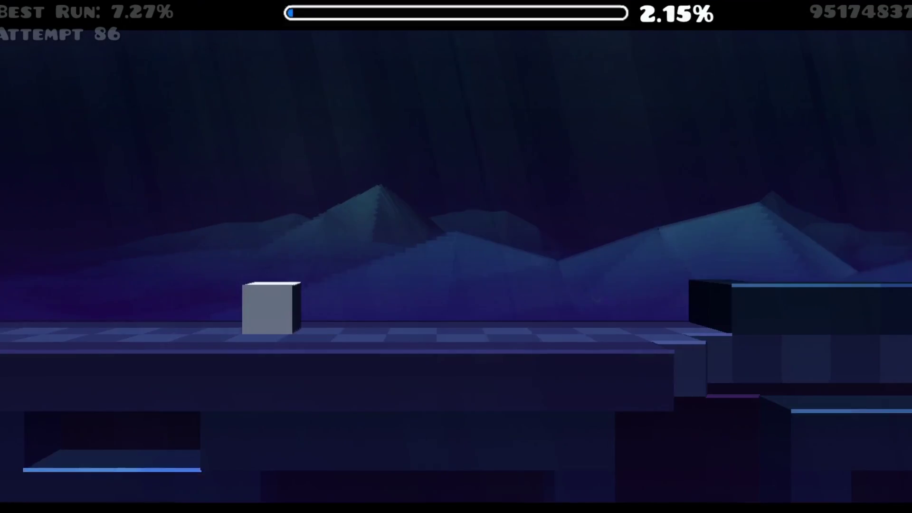
key("space")
key("space")
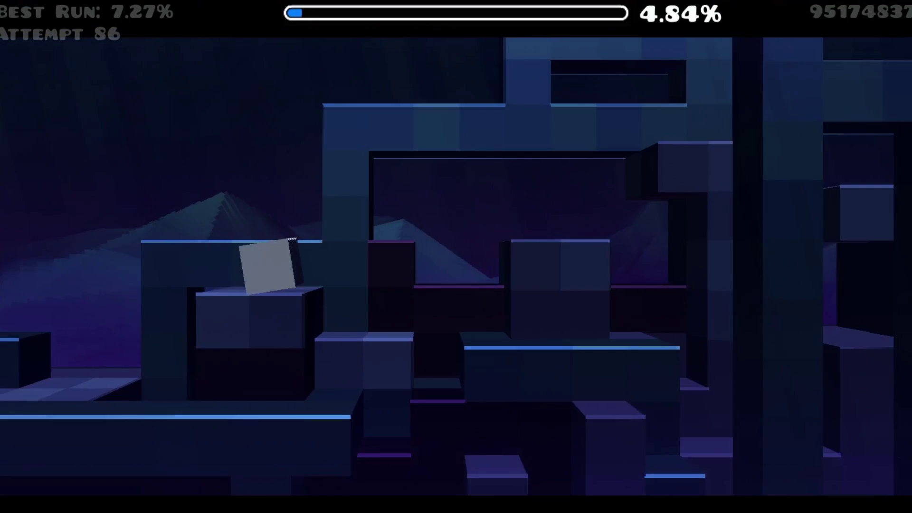
key("space")
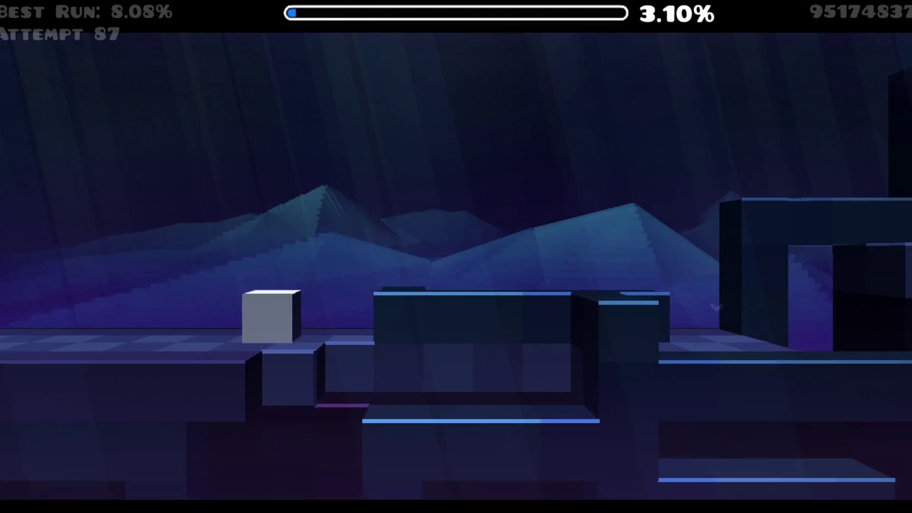
key("space")
key("space")
key("space")
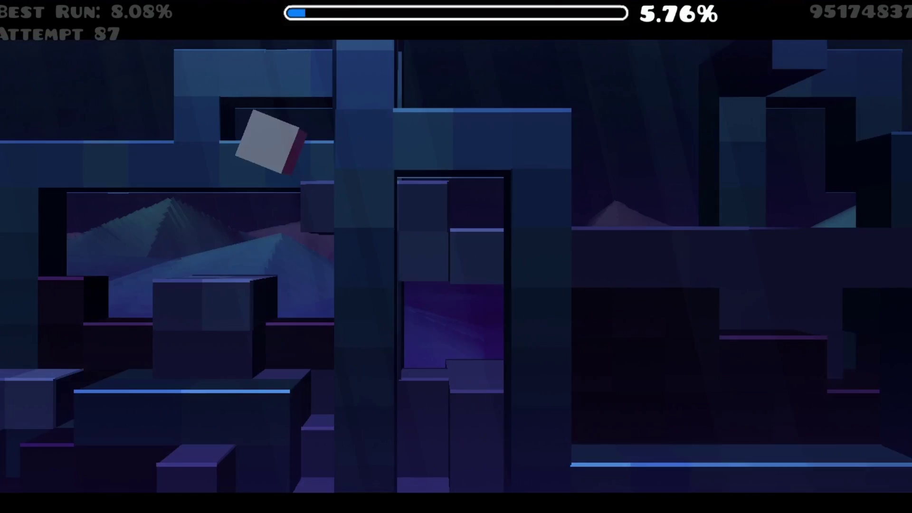
key("space")
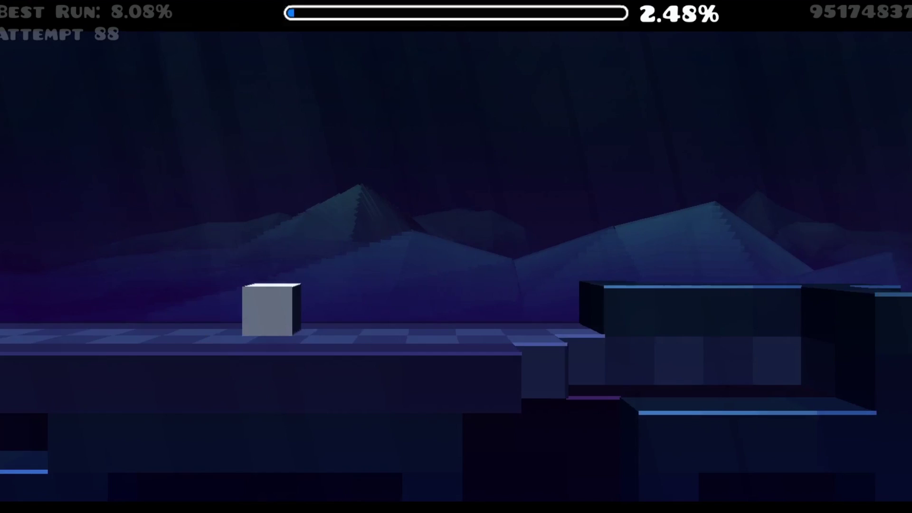
key("space")
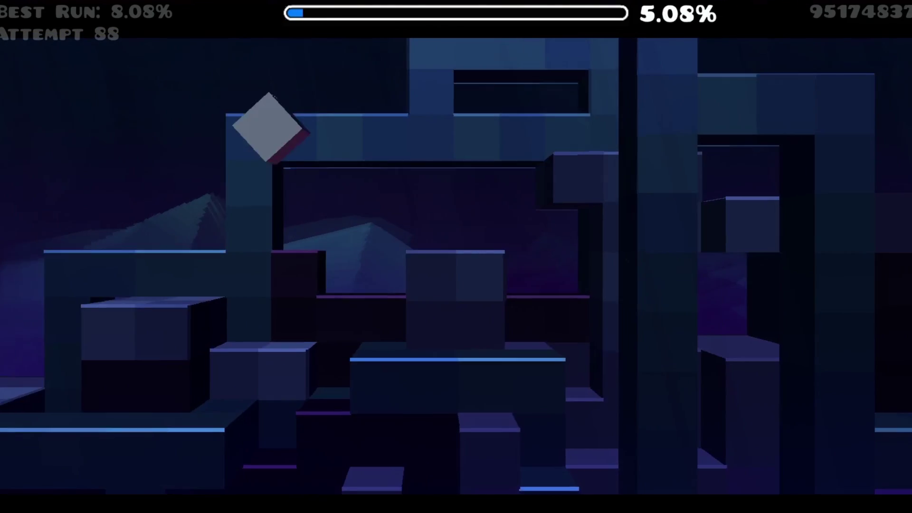
key("space")
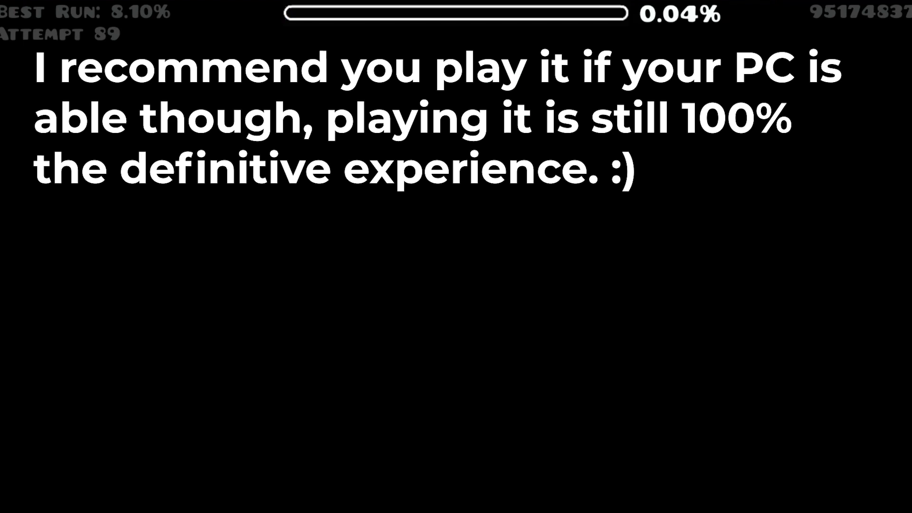
key("space")
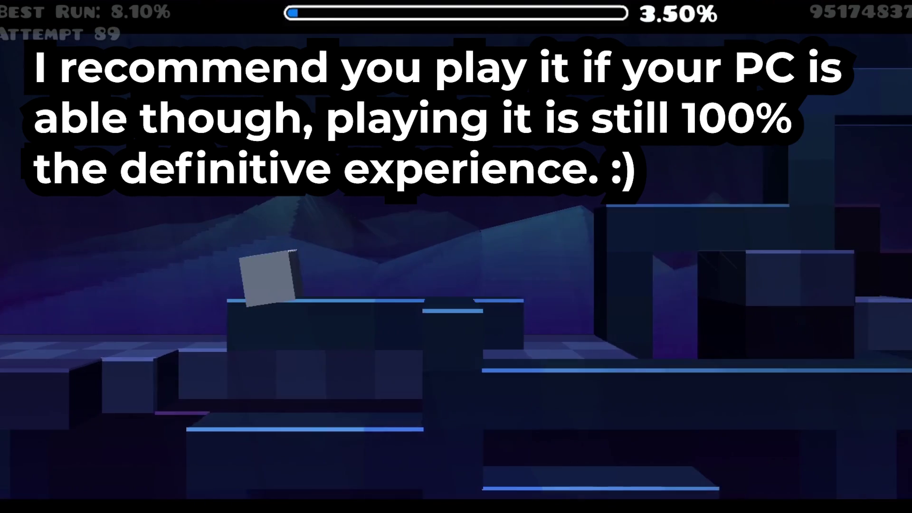
key("space")
key("space")
key("space")
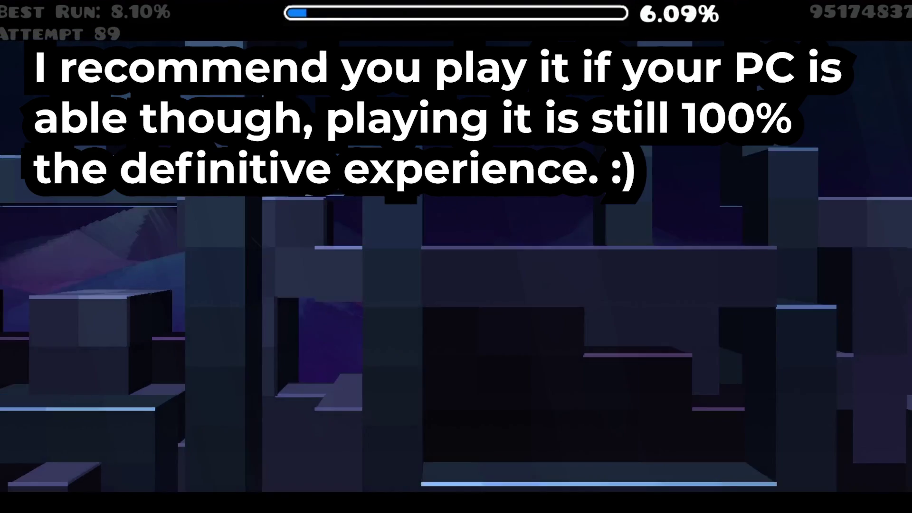